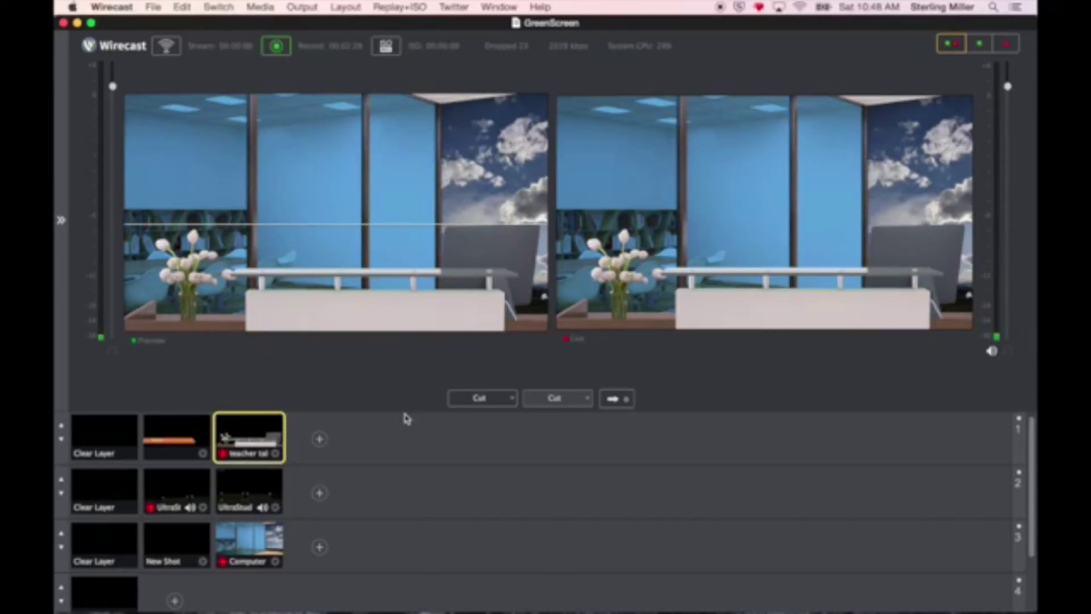
left_click(248, 544)
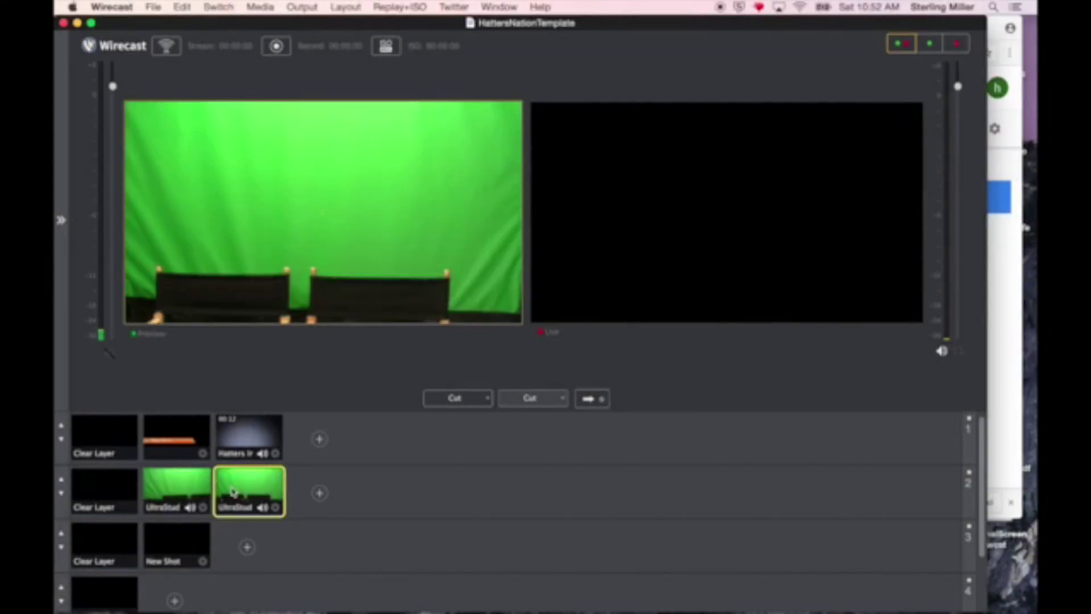
Step: Select the first UltraStudio shot in layer 2 and enable Use Chroma Key on it
left_click(198, 492)
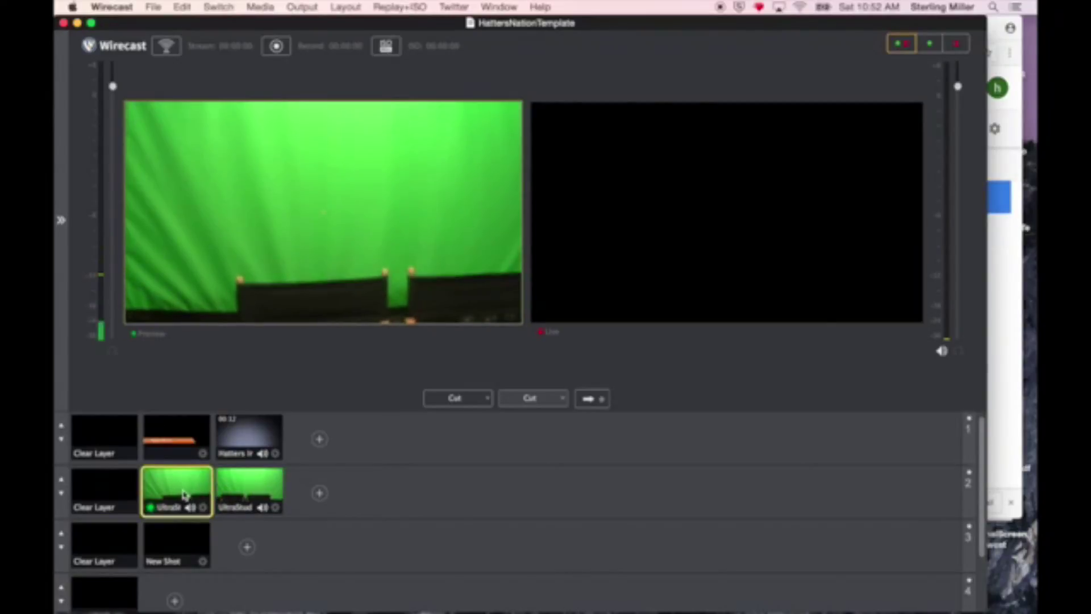
left_click(61, 220)
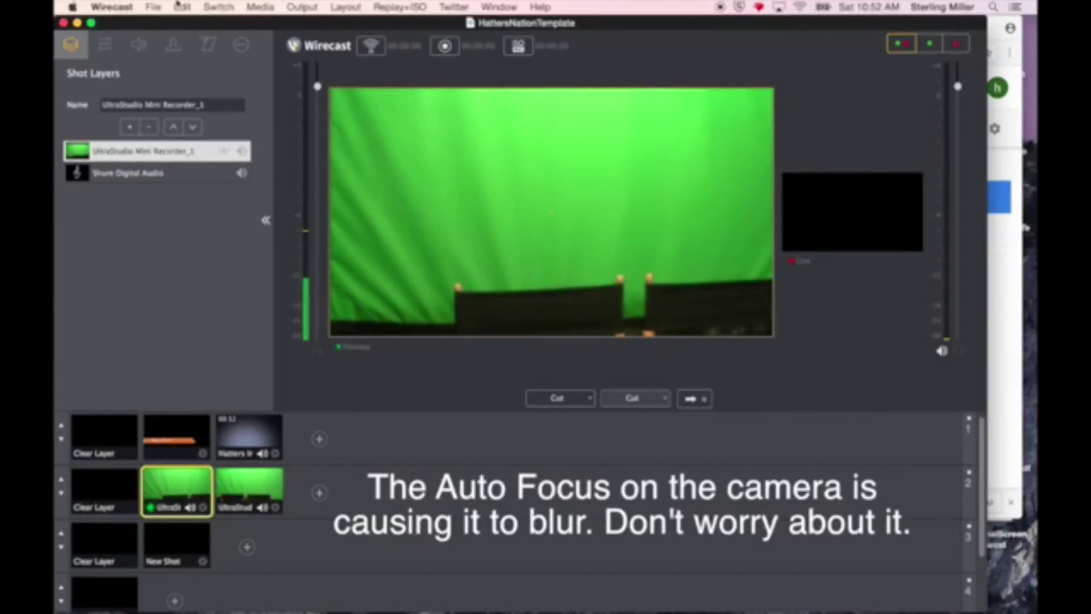
left_click(174, 48)
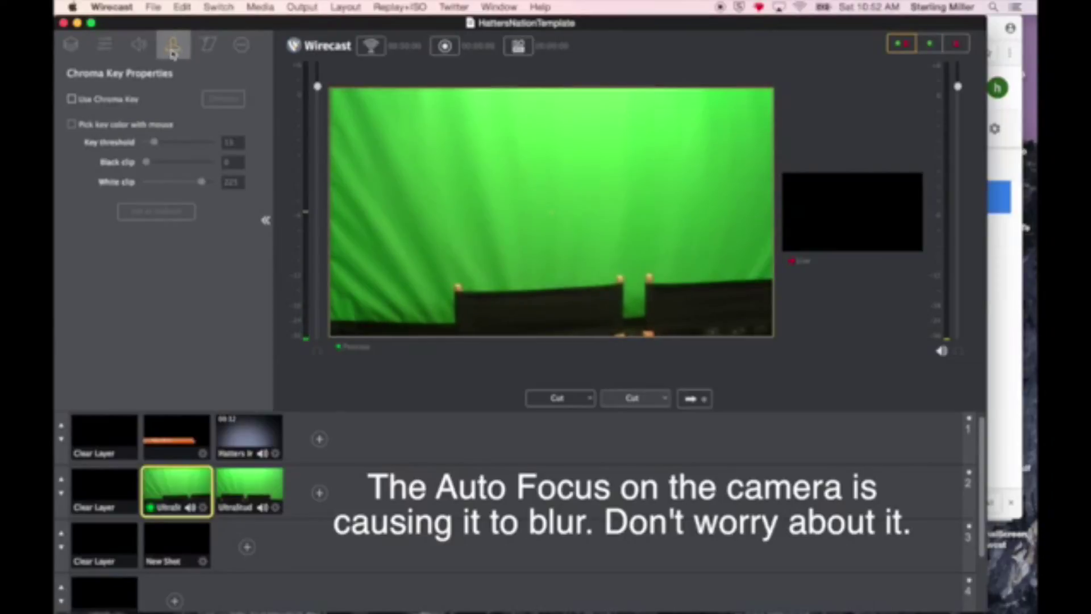
left_click(72, 99)
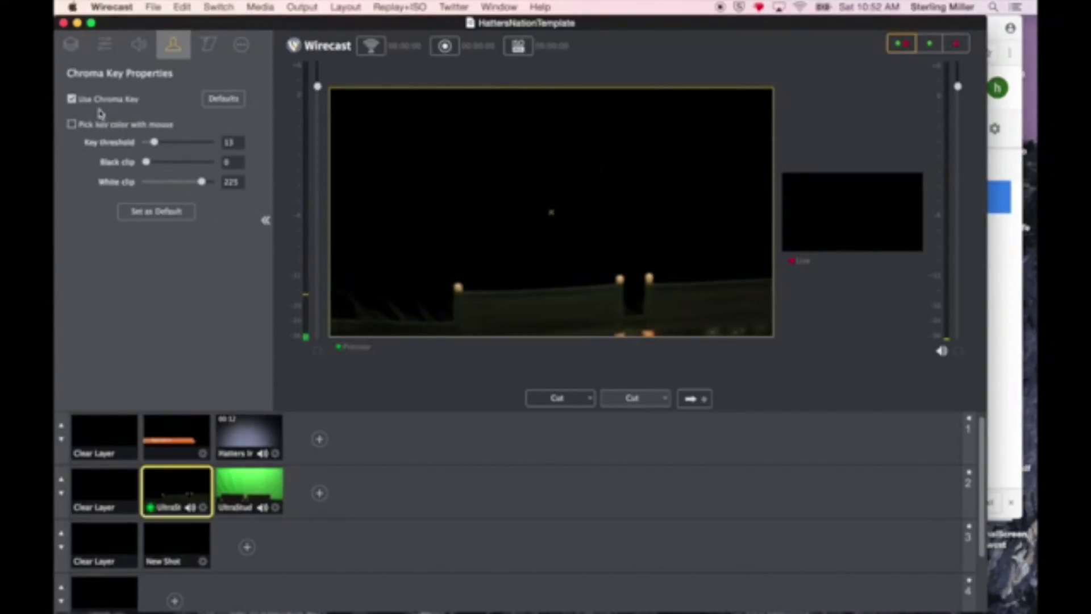
Step: Test and reset the first camera's key to Defaults, then enable chroma key on the second UltraStudio shot
left_click(71, 99)
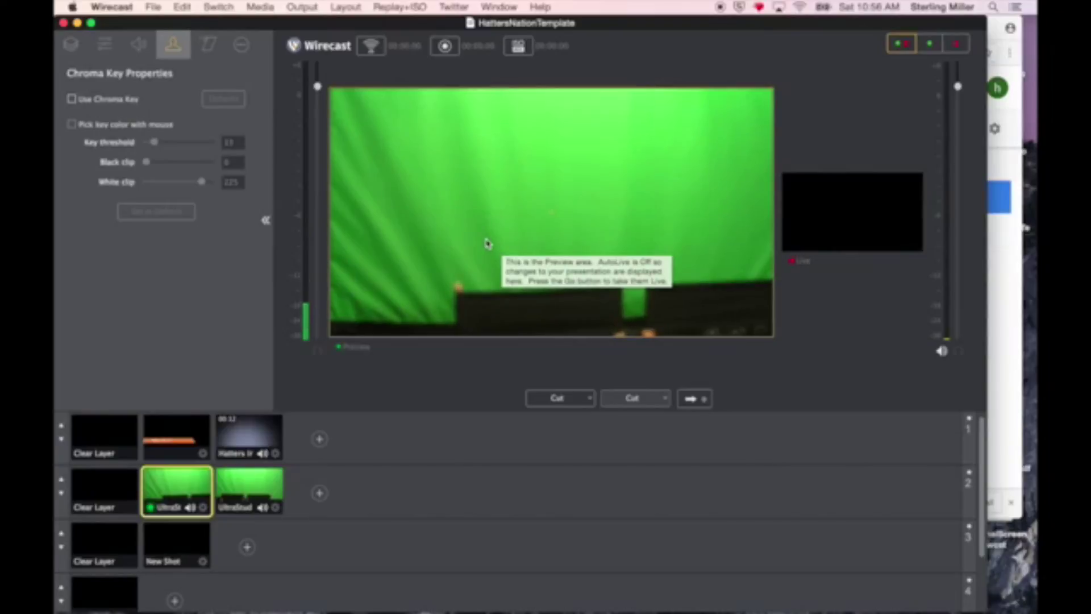
left_click(72, 99)
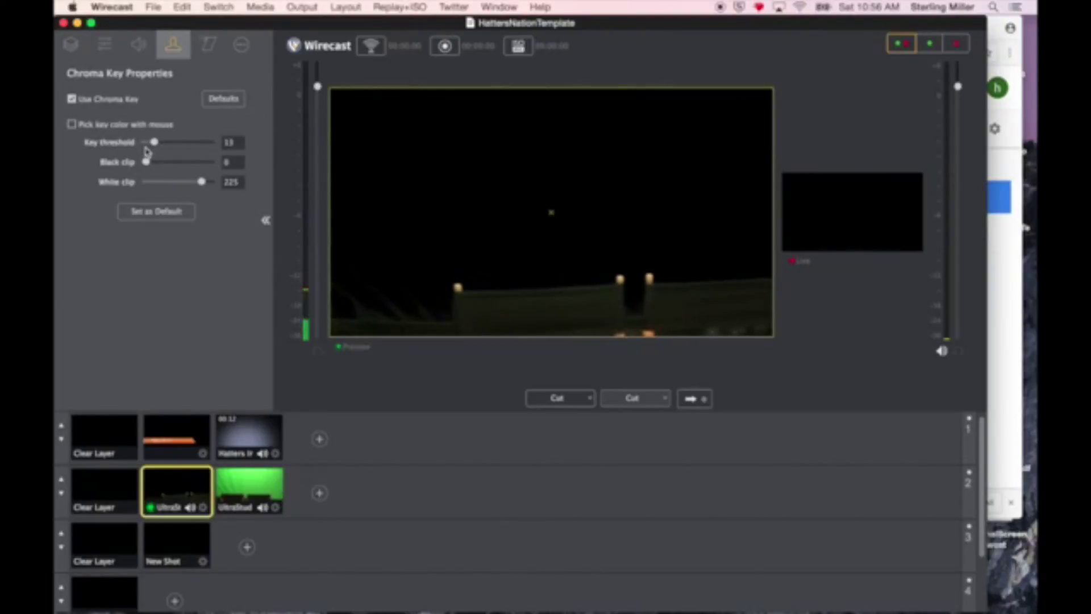
mouse_move(160, 146)
left_mouse_down()
mouse_move(179, 145)
mouse_move(123, 150)
mouse_move(200, 142)
mouse_move(144, 143)
left_mouse_up()
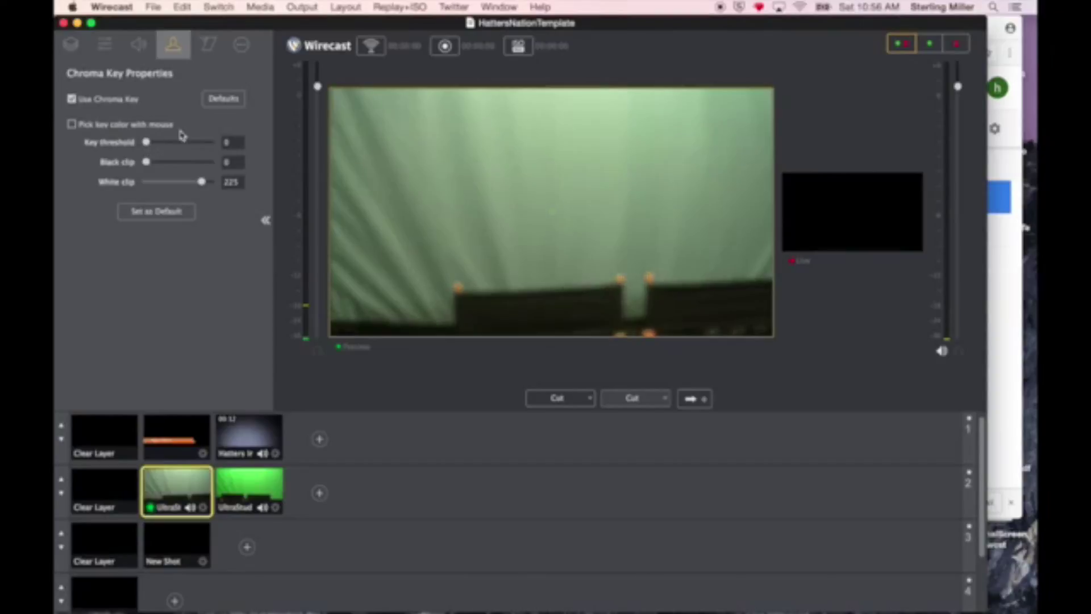
left_click(225, 101)
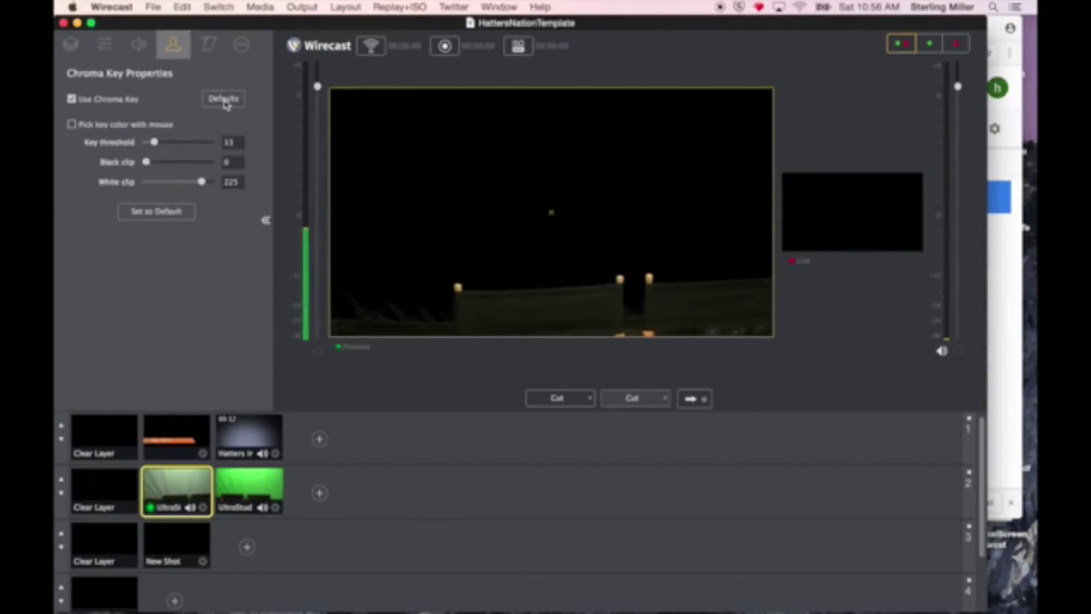
left_click(254, 492)
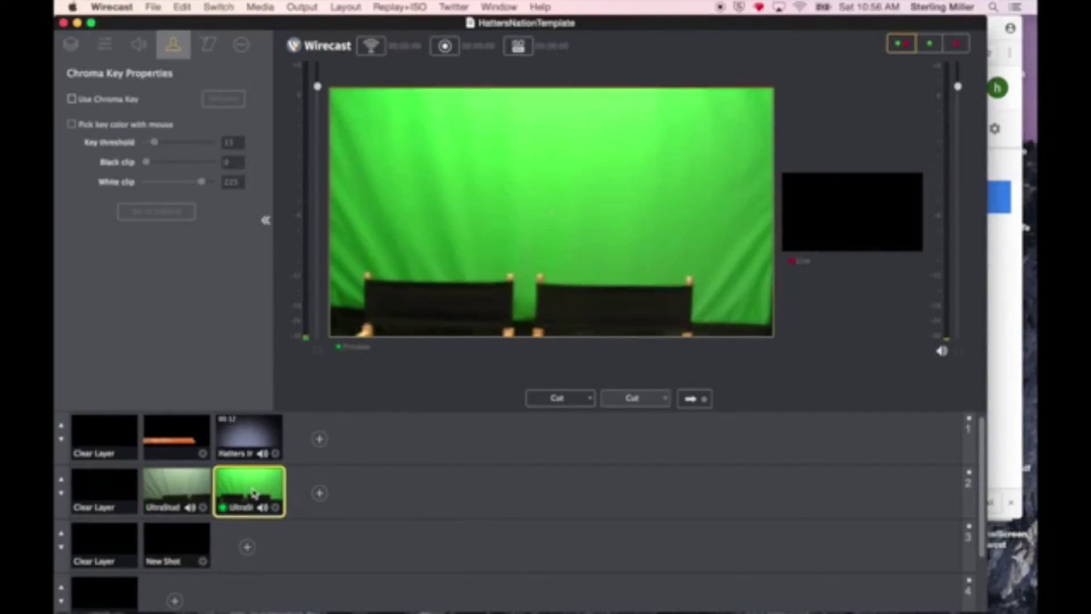
left_click(72, 99)
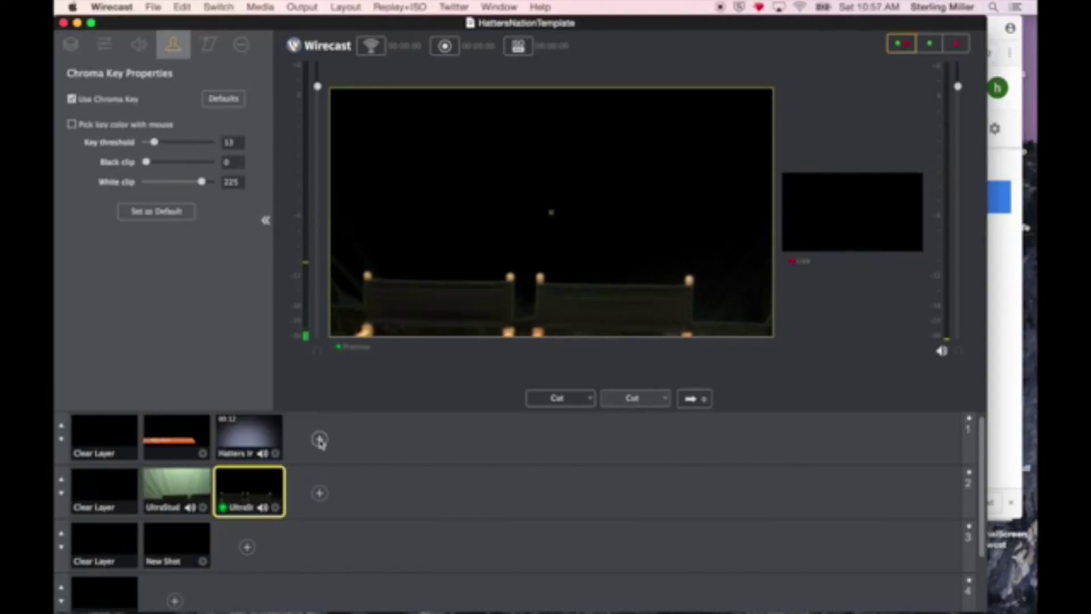
Step: Add Computer Lab.png as a media file shot in layer 3
left_click(246, 548)
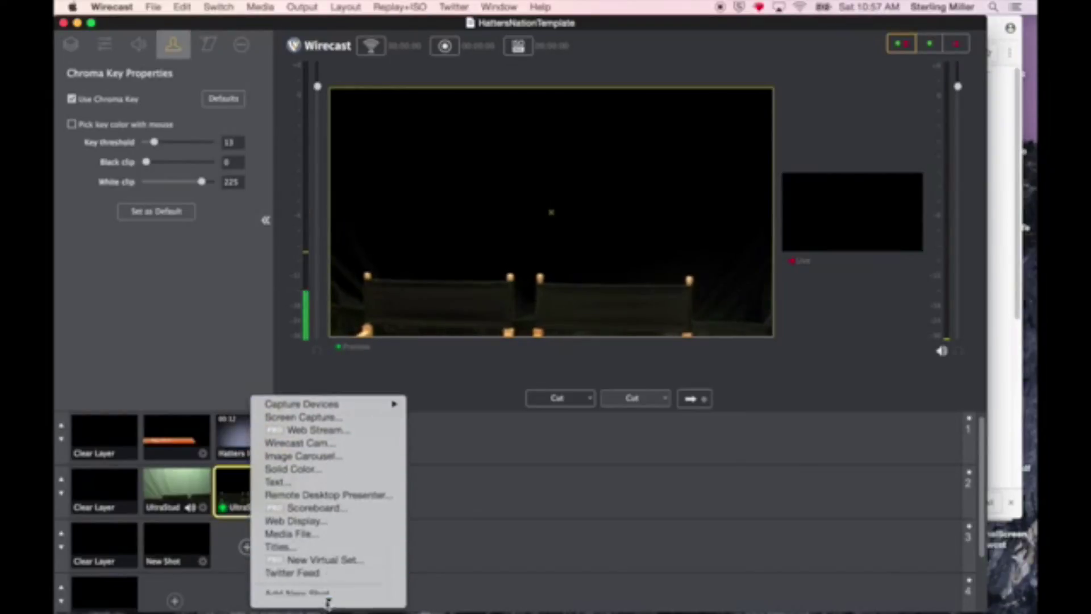
left_click(314, 526)
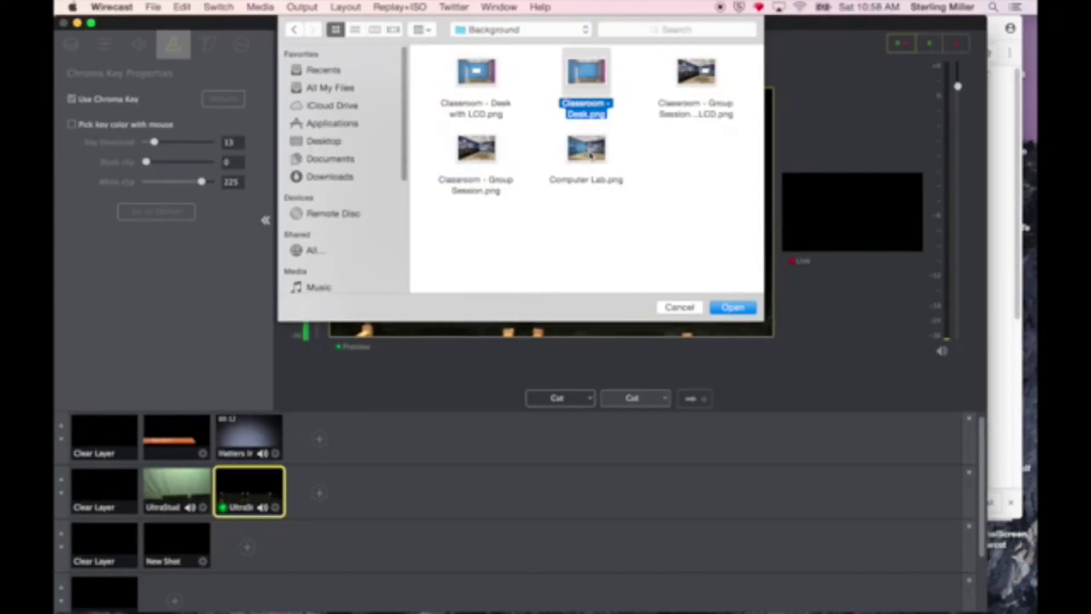
left_click(591, 156)
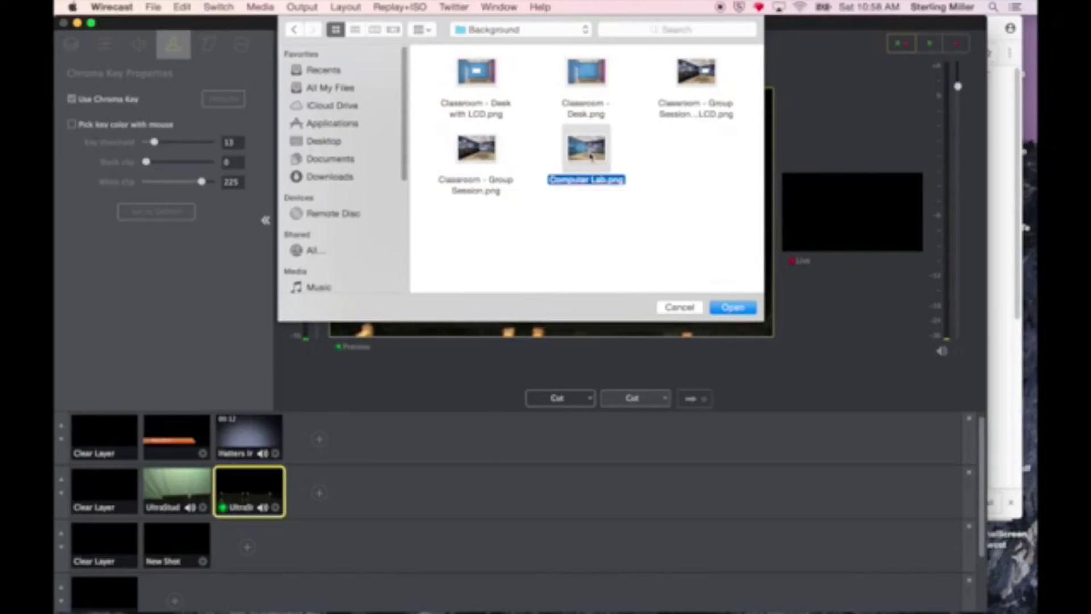
left_click(738, 310)
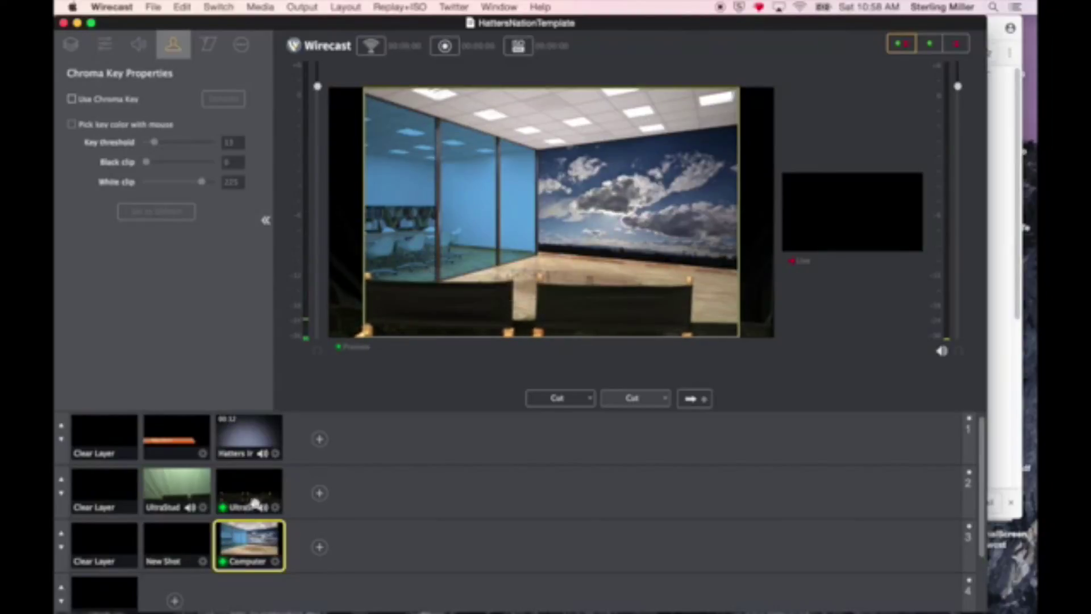
Step: Enlarge the computer-lab background to fill the frame, undoing accidental moves
left_click(104, 46)
left_click_drag(124, 124, 127, 120)
left_click_drag(465, 171, 529, 181)
key("super+z")
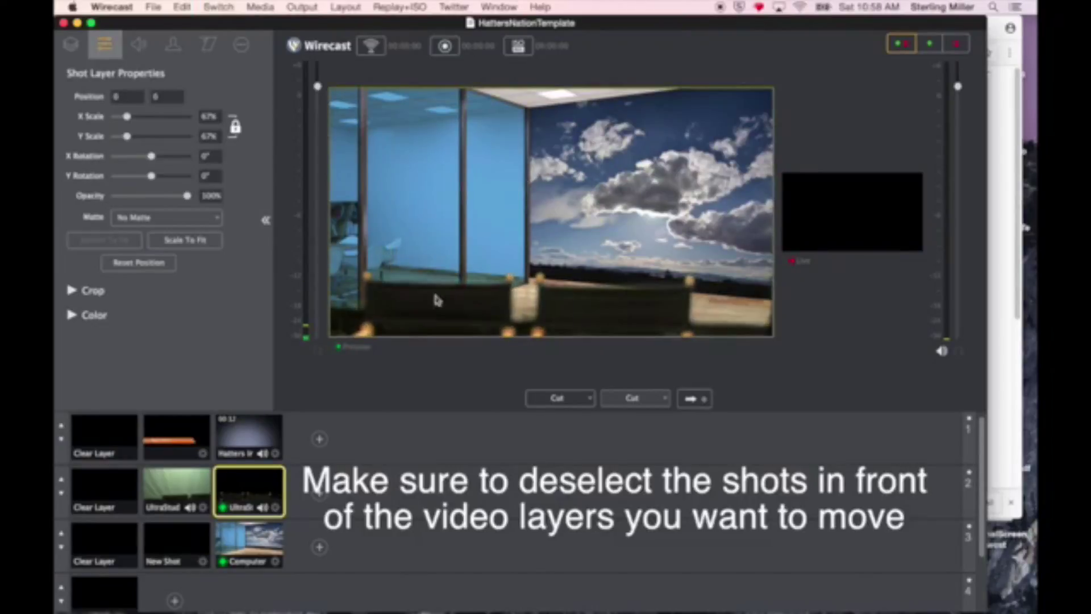
left_click(249, 543)
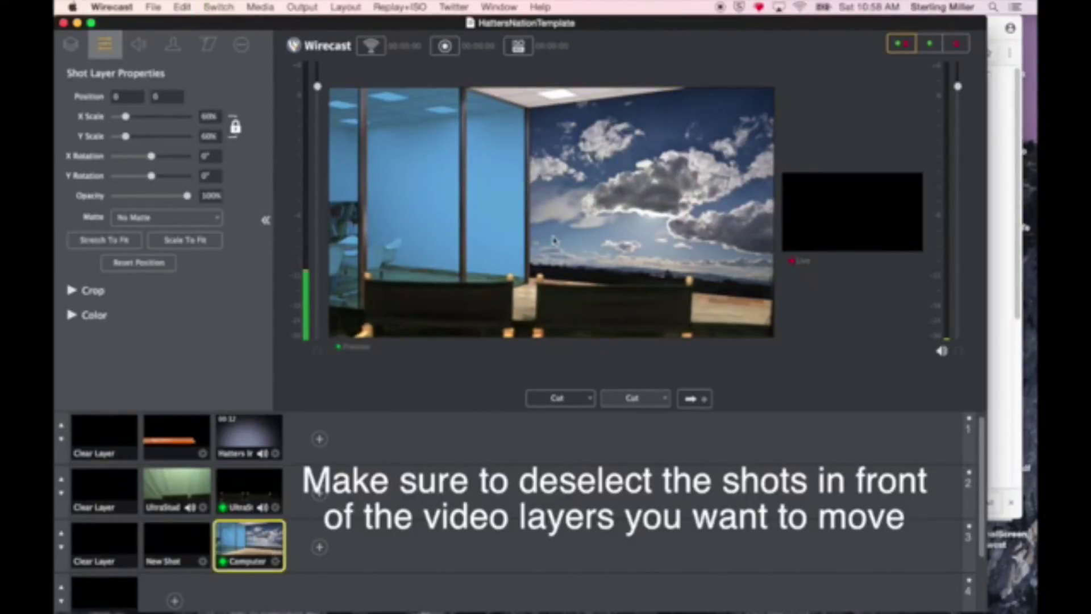
left_click_drag(468, 208, 523, 208)
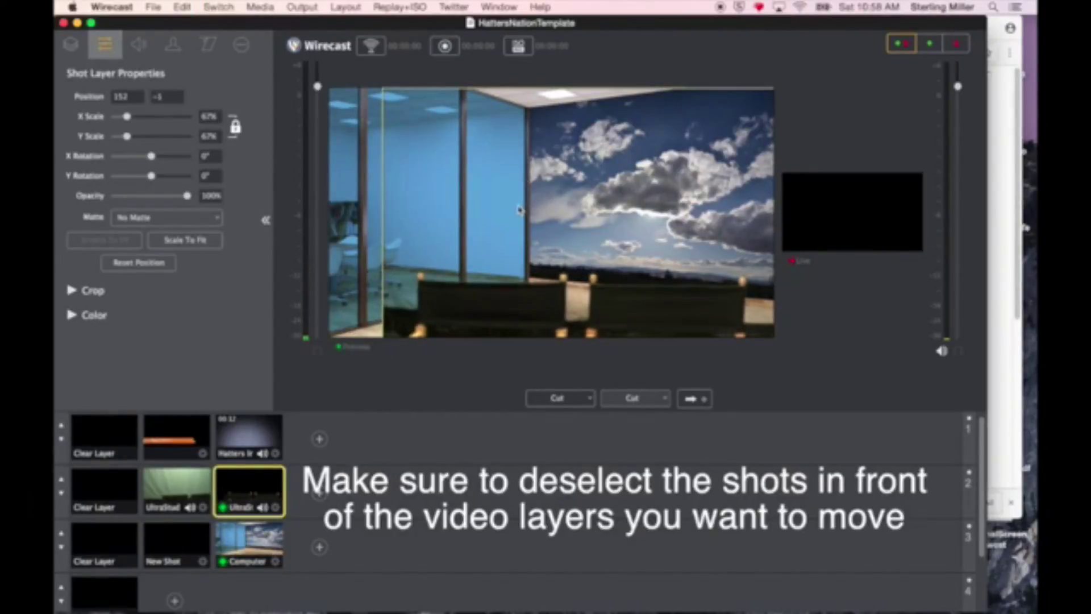
key("super+z")
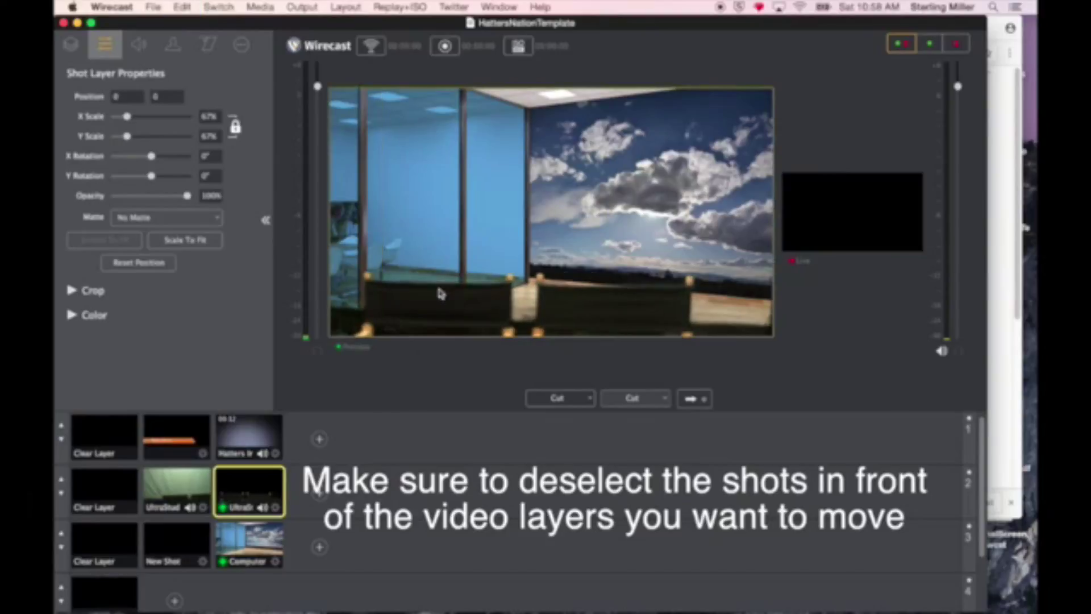
Step: With layer 2 cleared, slide the lab background right, then reselect the UltraStud camera shot
left_click(116, 496)
left_click_drag(443, 248, 510, 284)
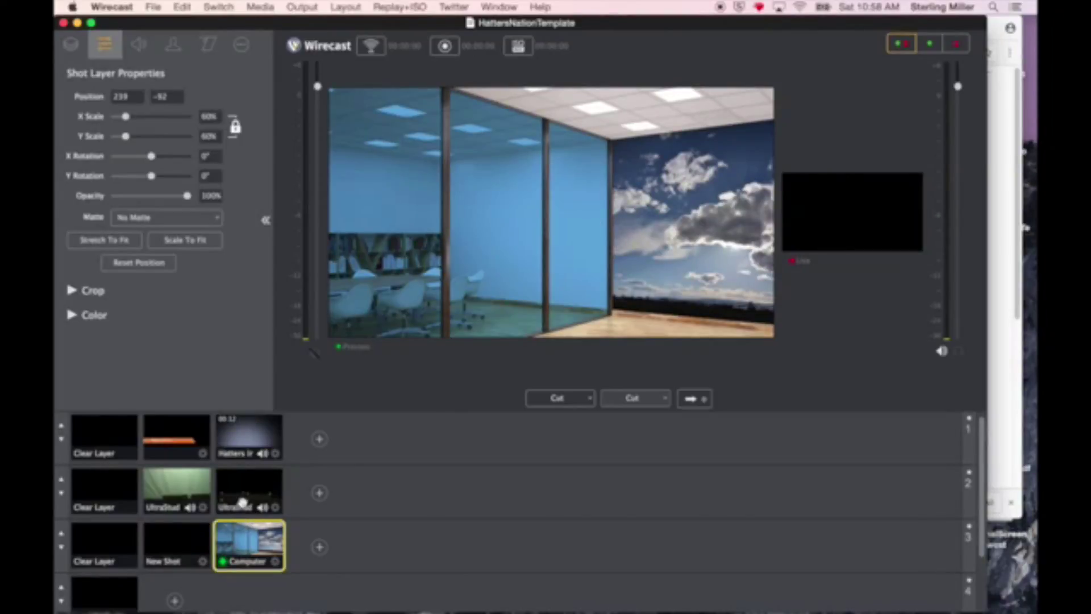
left_click(243, 497)
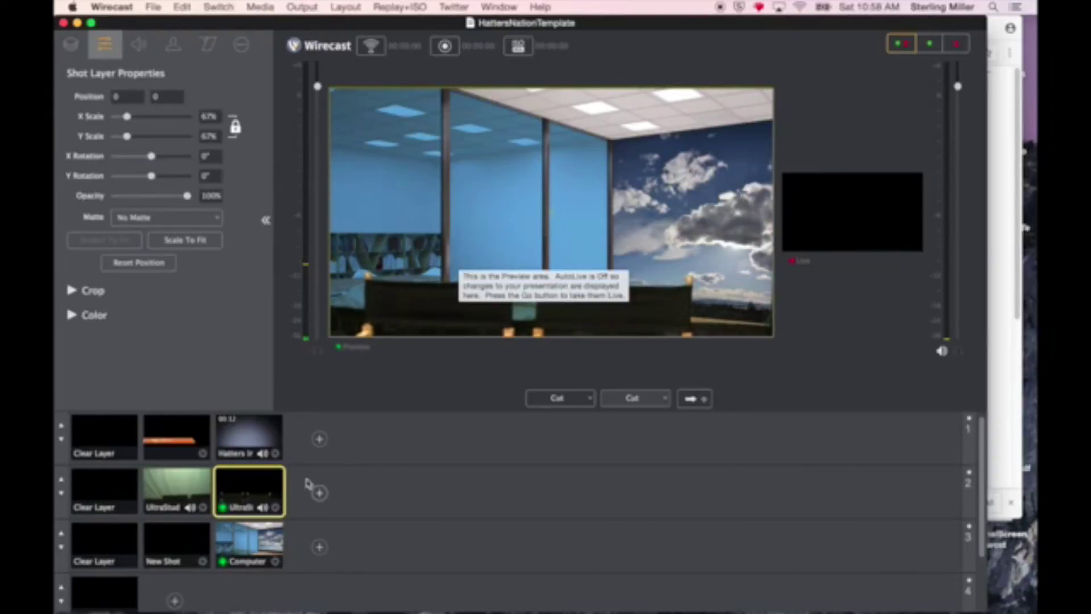
Step: Add Education/Foreground/teacher table.png as a media file shot in layer 1
left_click(320, 439)
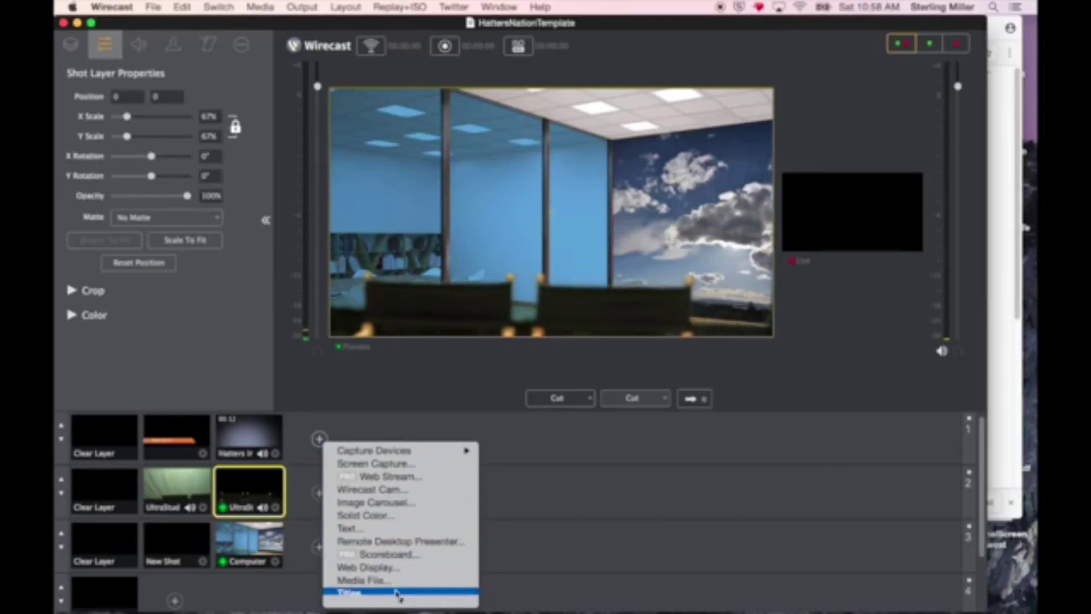
left_click(396, 585)
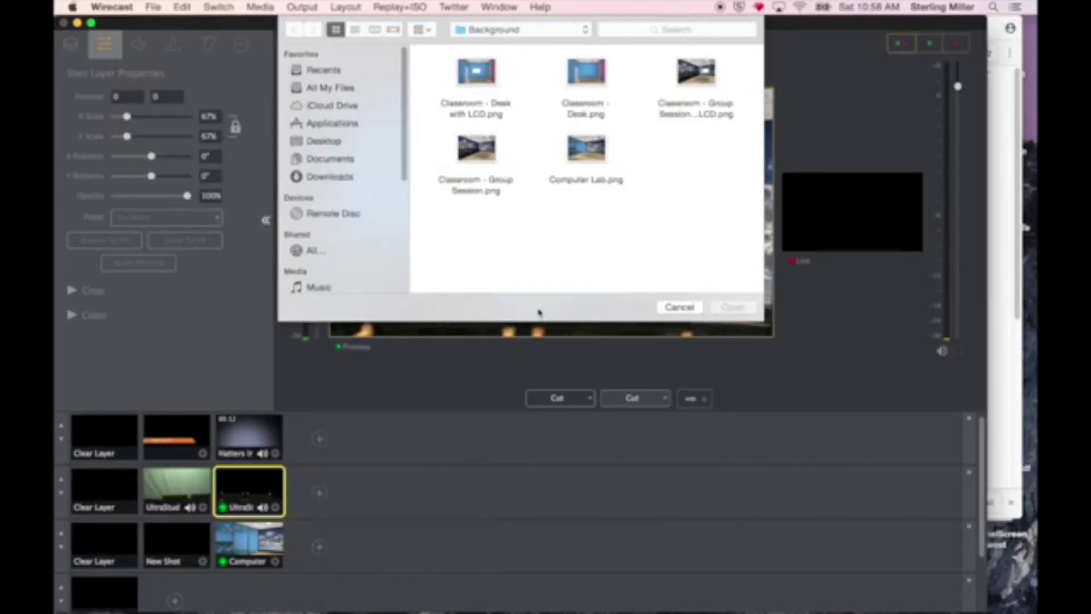
left_click(459, 34)
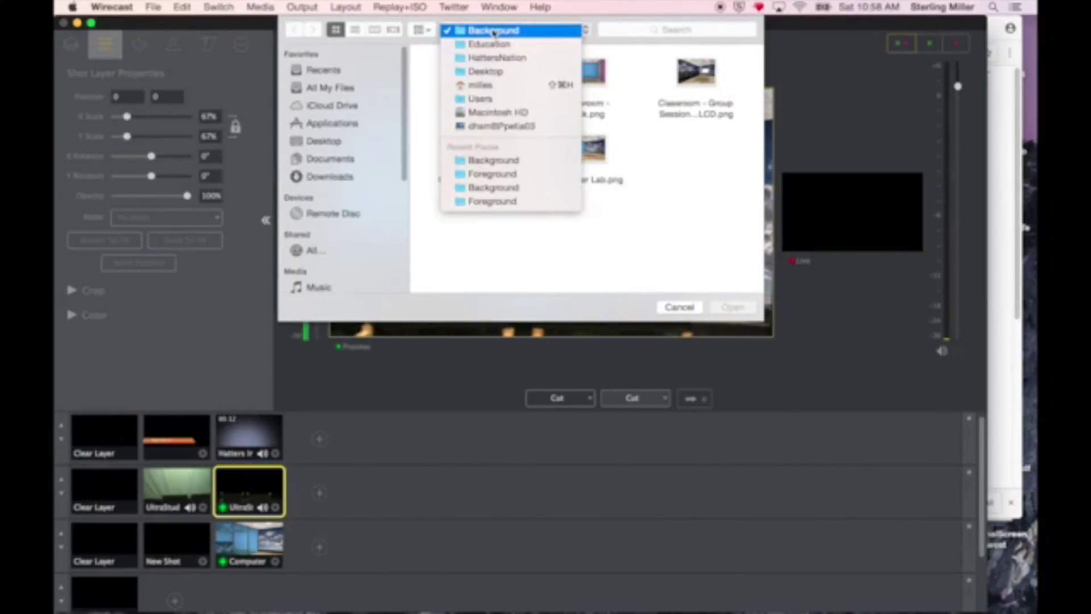
left_click(489, 42)
double_click(549, 91)
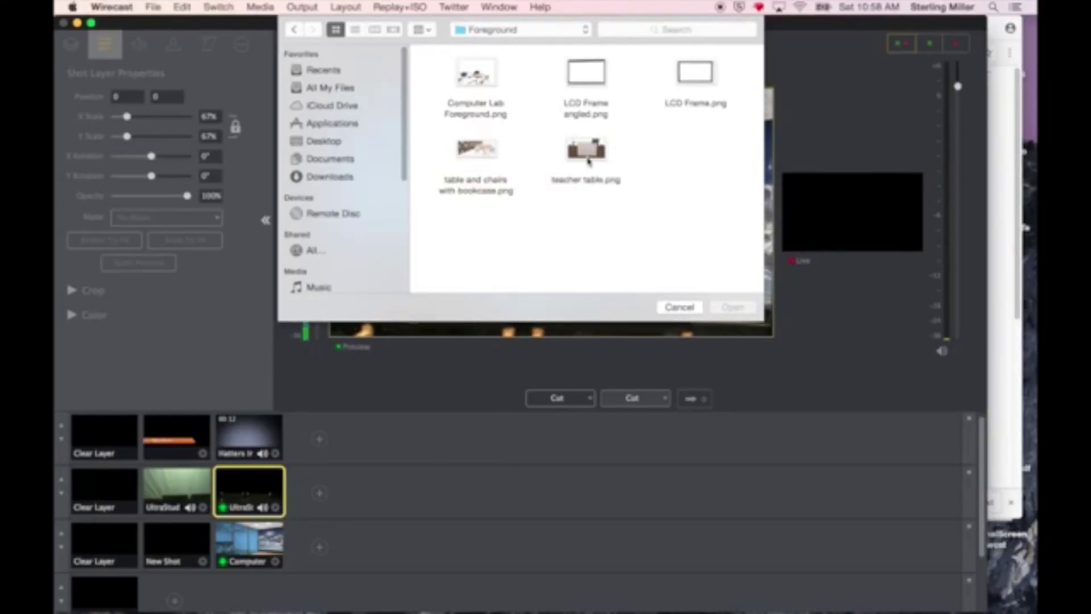
left_click(588, 157)
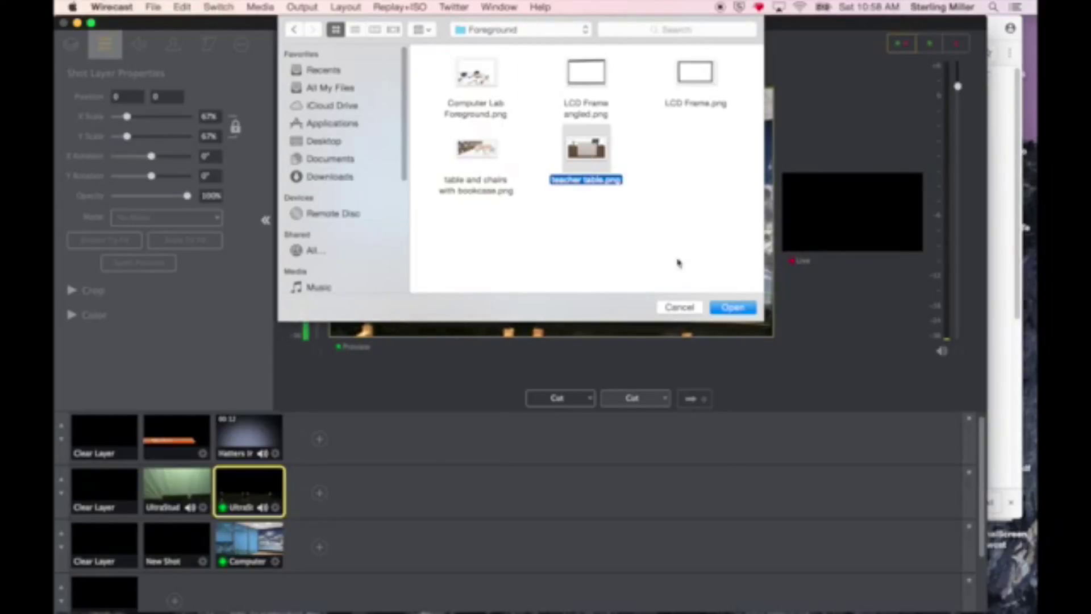
left_click(733, 307)
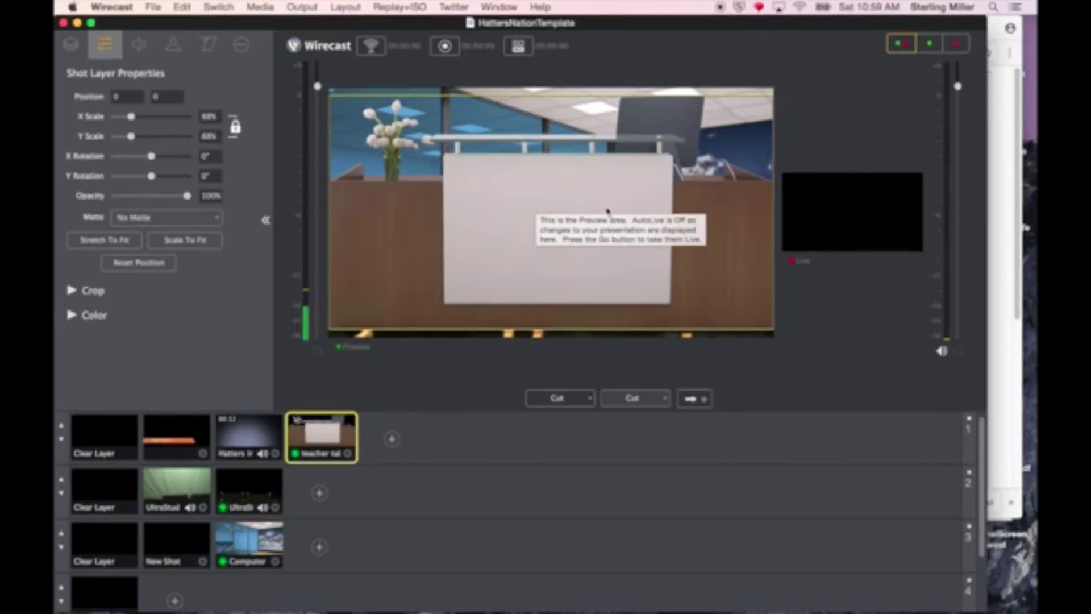
Step: Lower the teacher table to the bottom, scale it to 97%, and take the scene live
left_click_drag(590, 192, 572, 324)
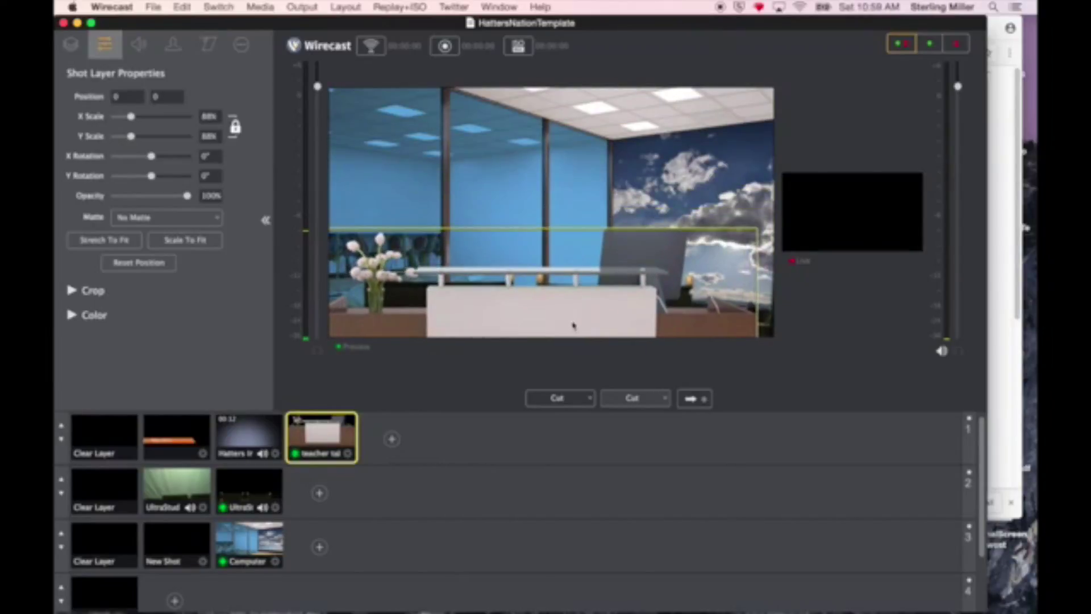
mouse_move(130, 117)
left_mouse_down()
mouse_move(119, 117)
mouse_move(133, 117)
left_mouse_up()
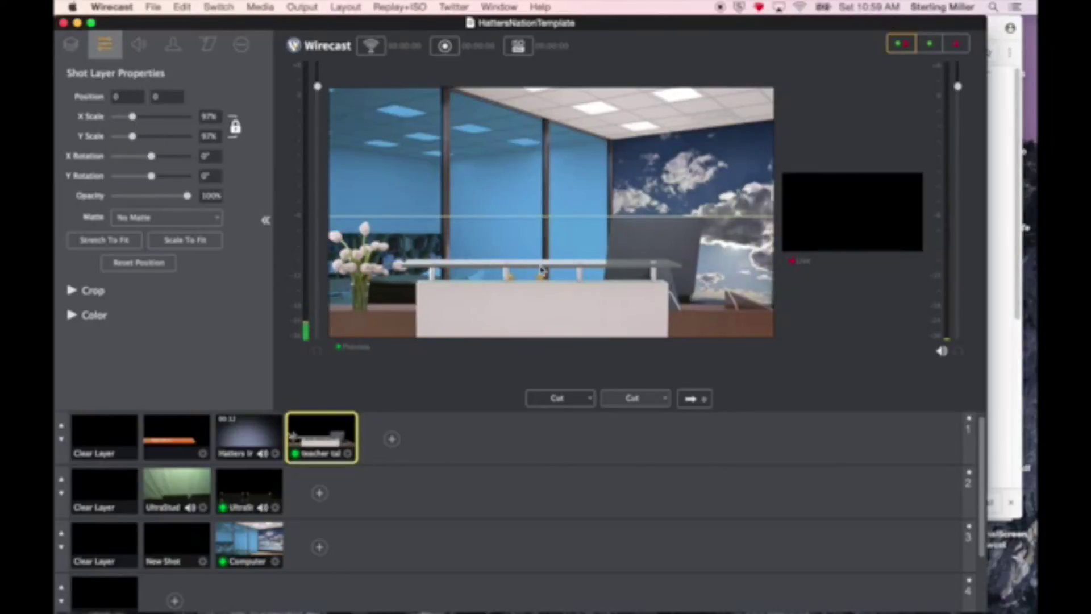
left_click_drag(541, 270, 584, 292)
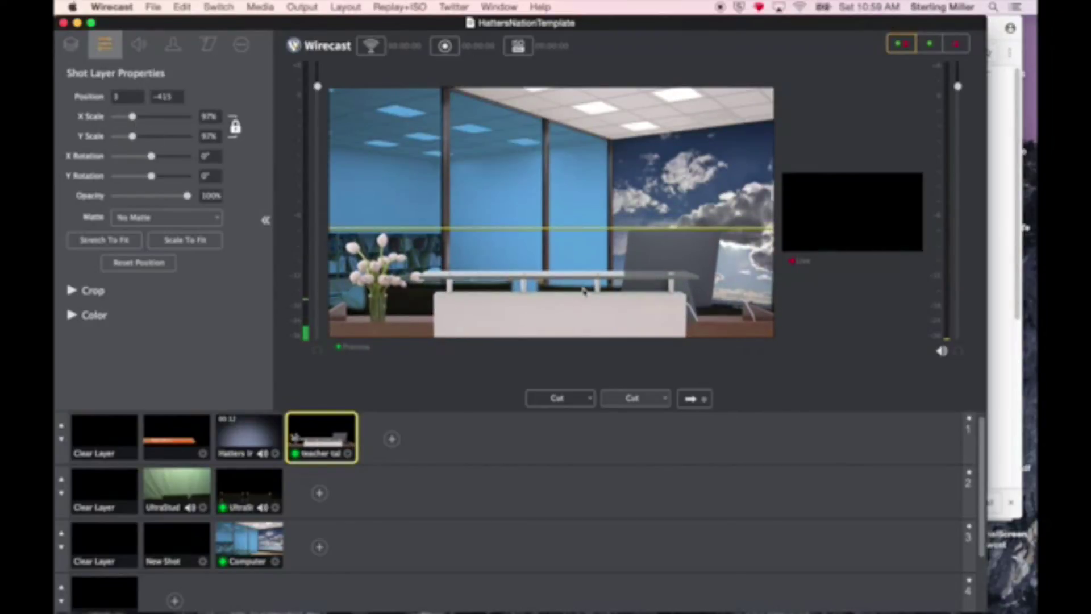
left_click(253, 557)
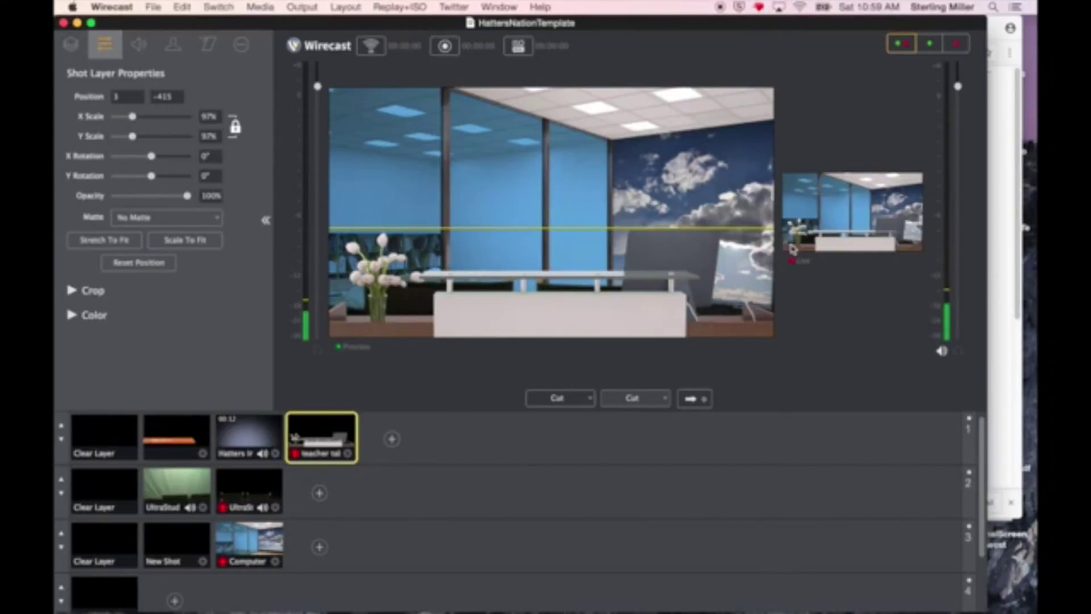
Step: Collapse Shot Layer Properties, select the UltraStud shot in layer 2, and take it live
left_click(266, 220)
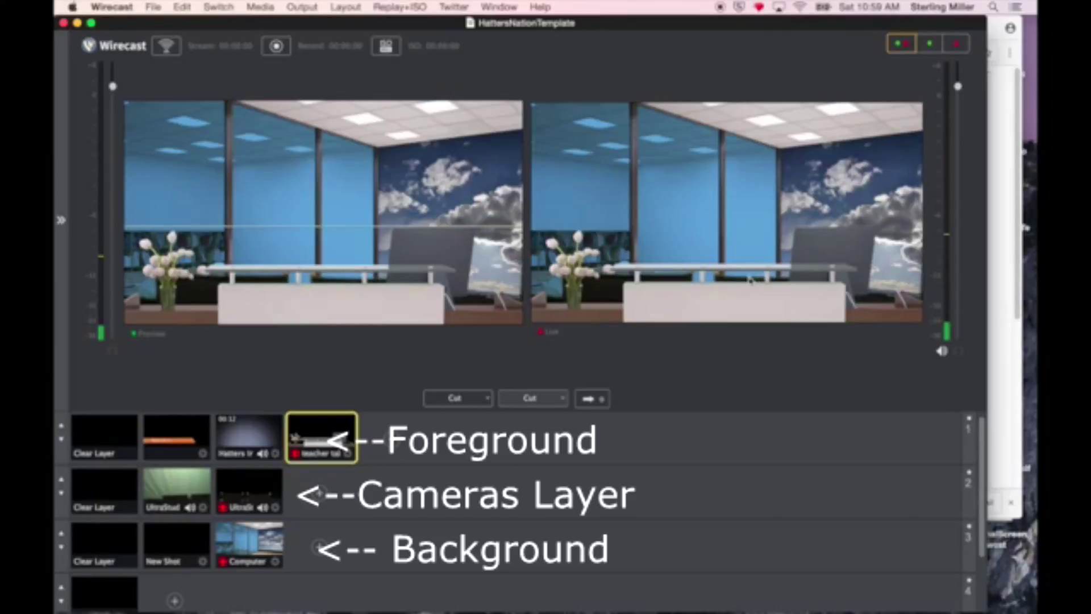
left_click(179, 490)
key("super+g")
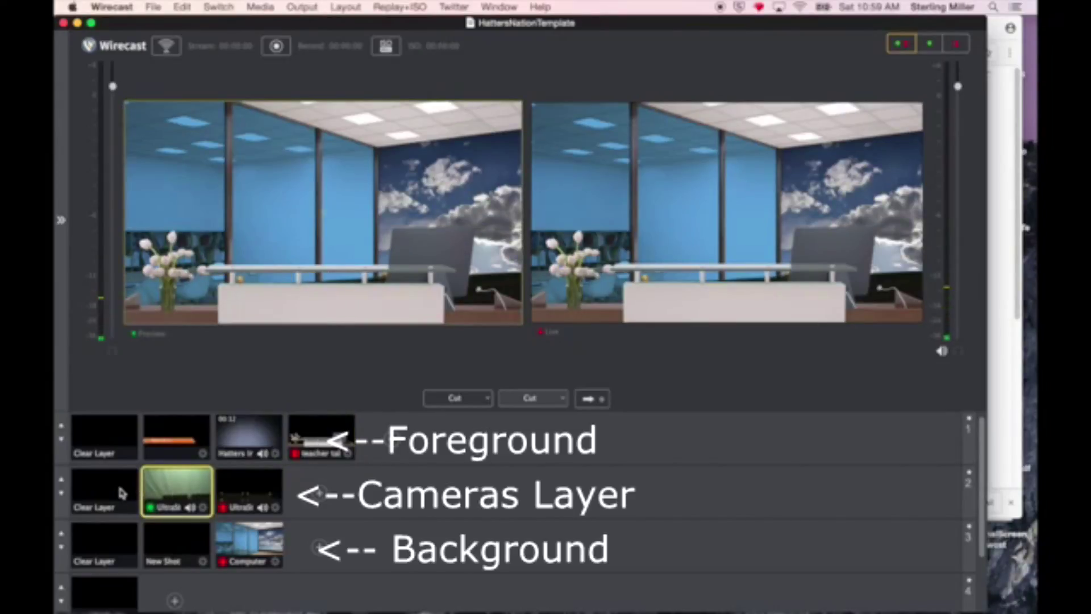